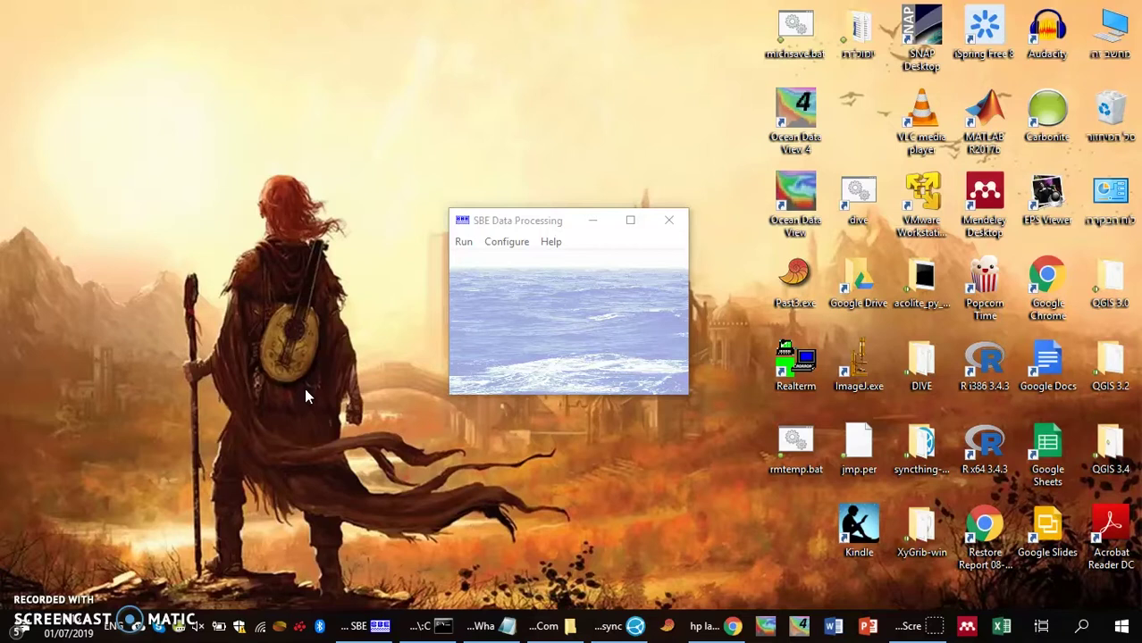
Open the Run menu to list SBE Data Processing's modules
left_click(463, 241)
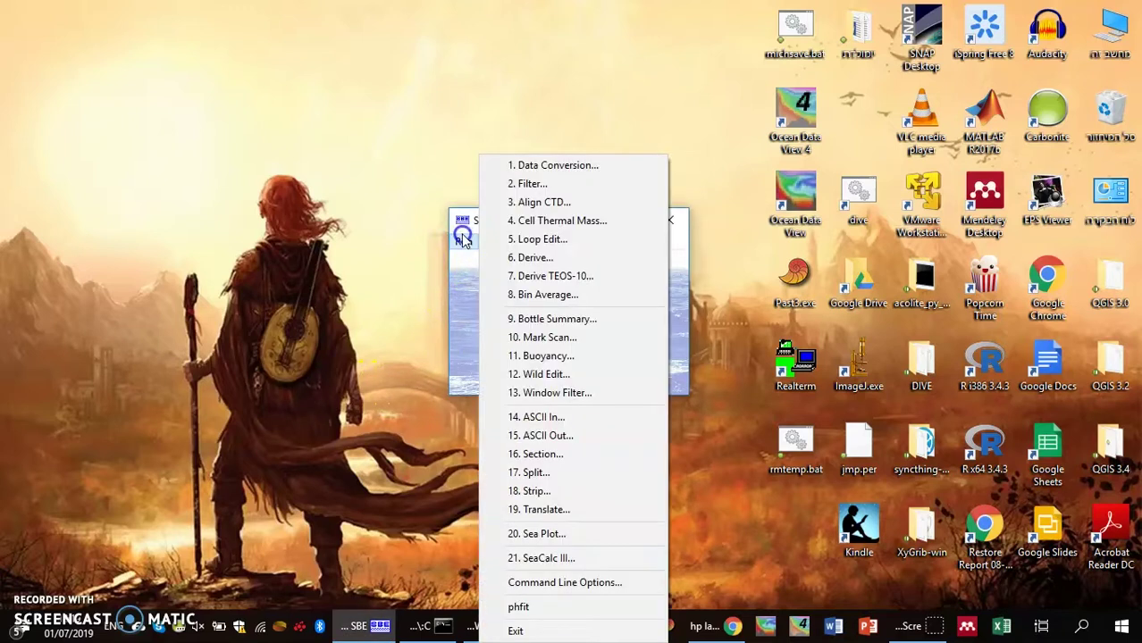
Launch 1. Data Conversion, with setup file, configuration, five .hex inputs and output directory loaded
left_click(527, 170)
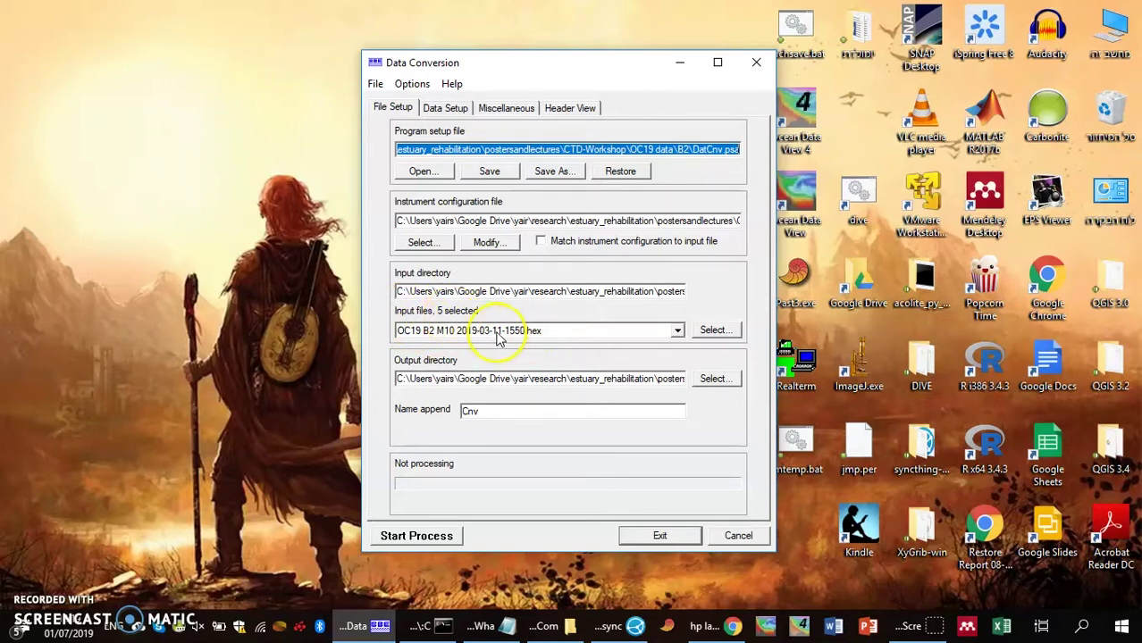
left_click(486, 413)
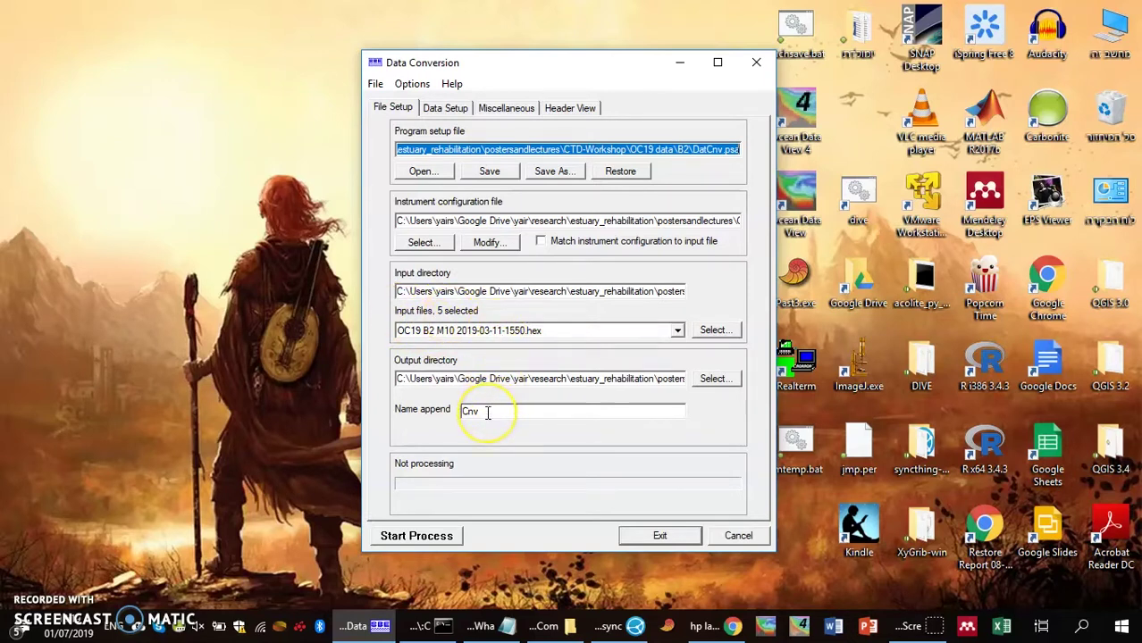
On Data Setup, set Convert data from to Downcast and bring up Select Output Variables
left_click(445, 109)
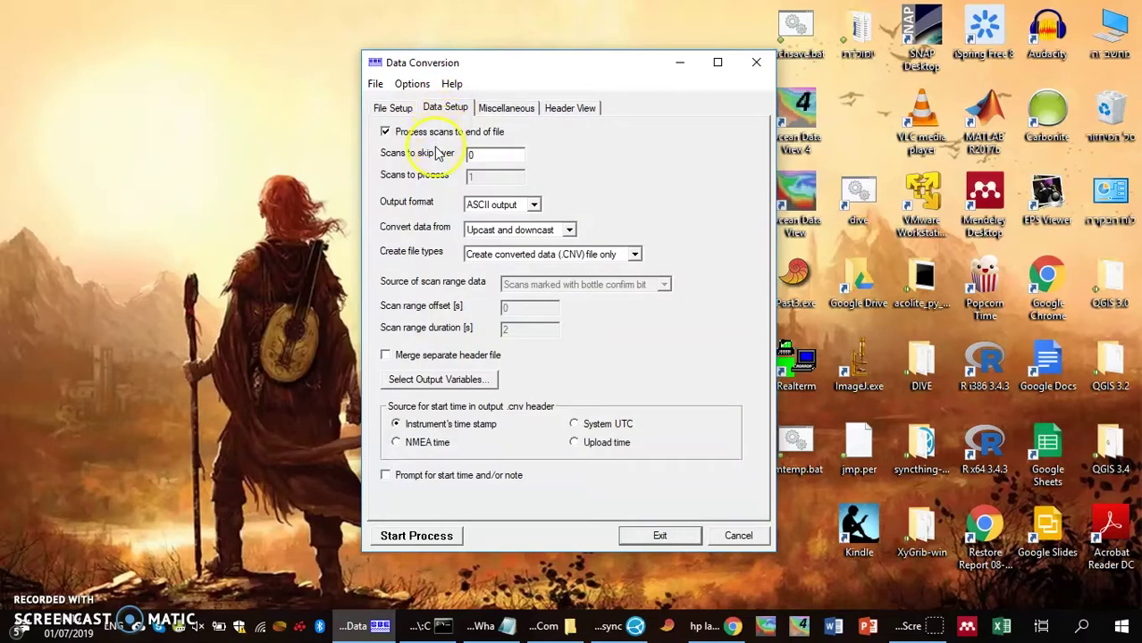
left_click(440, 178)
left_click(484, 235)
left_click(487, 255)
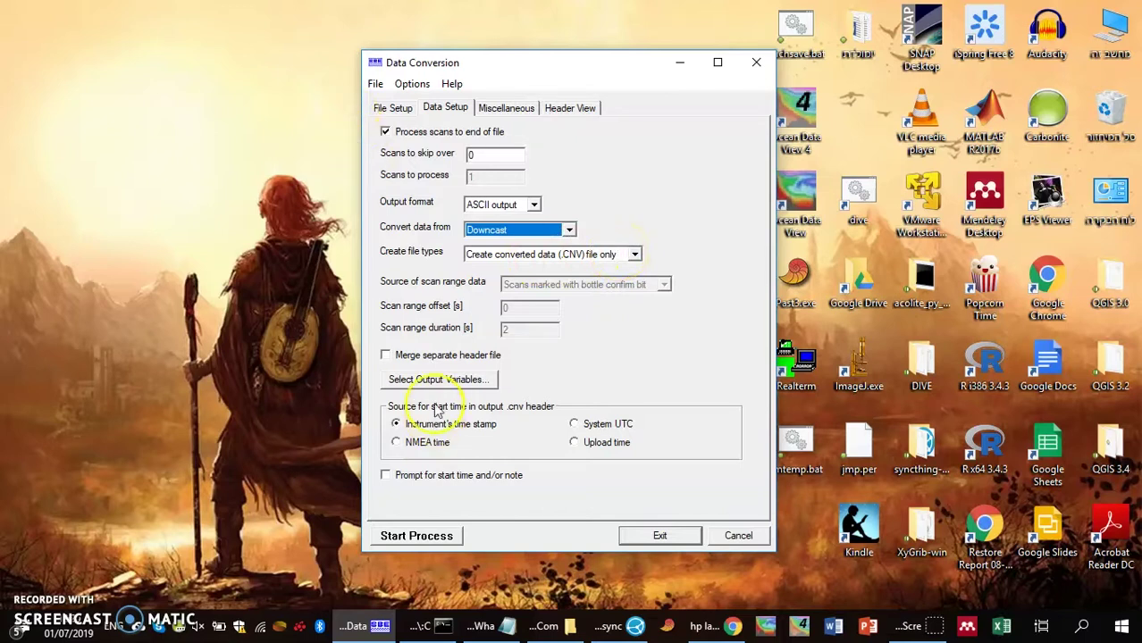
left_click(435, 379)
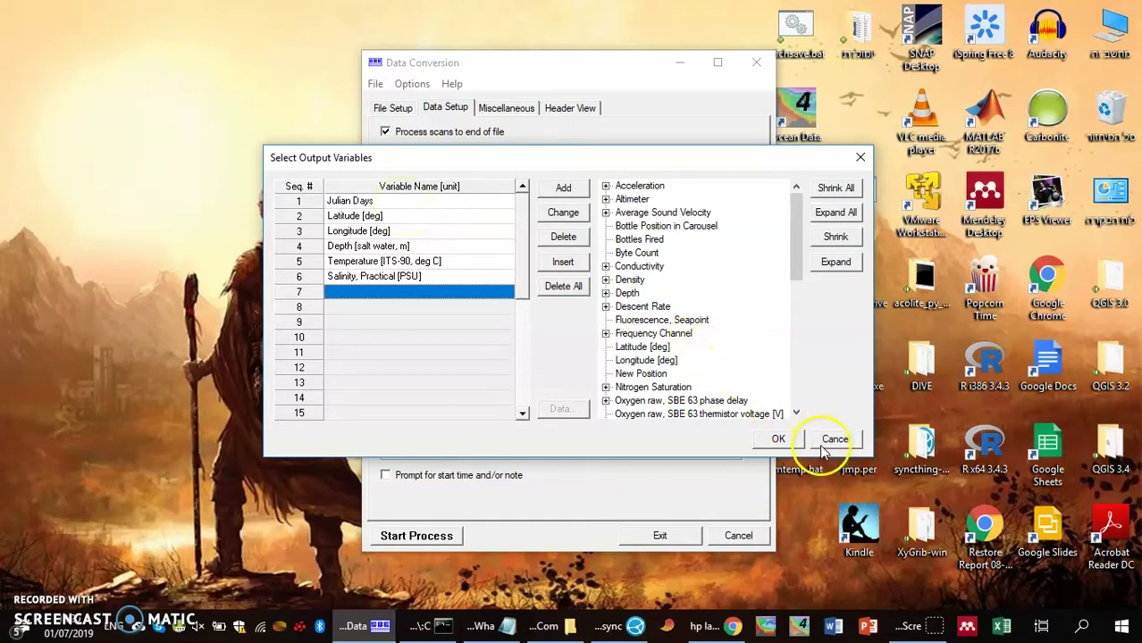
Cancel the Select Output Variables dialog, keeping the six output variables unchanged
left_click(778, 438)
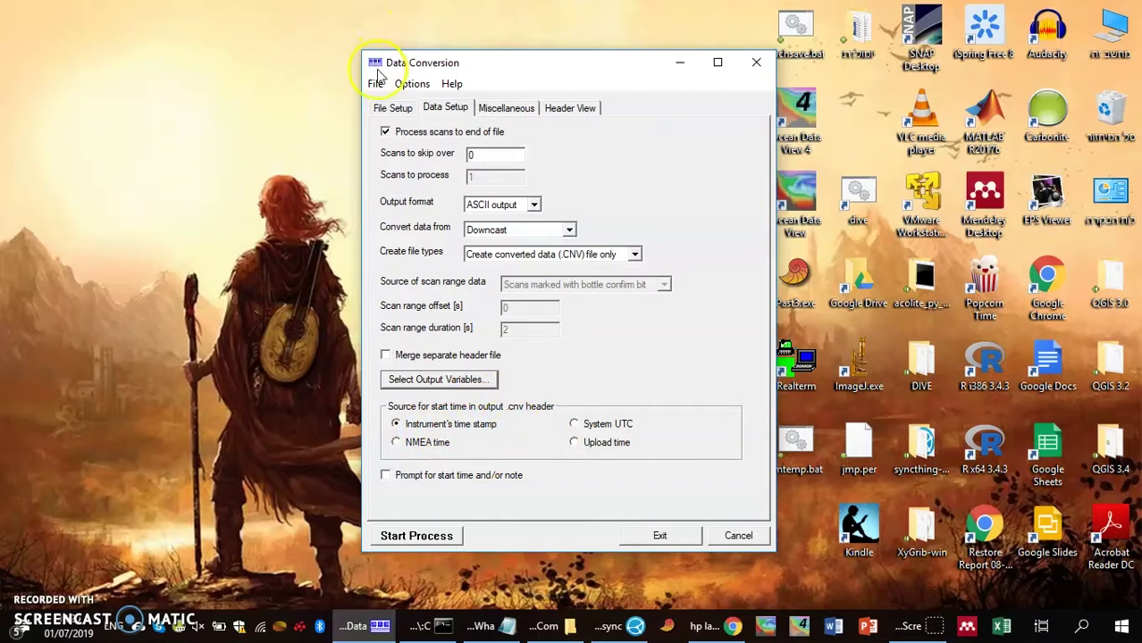
Return to File Setup with 'Match instrument configuration to input file' left unchecked
left_click(392, 107)
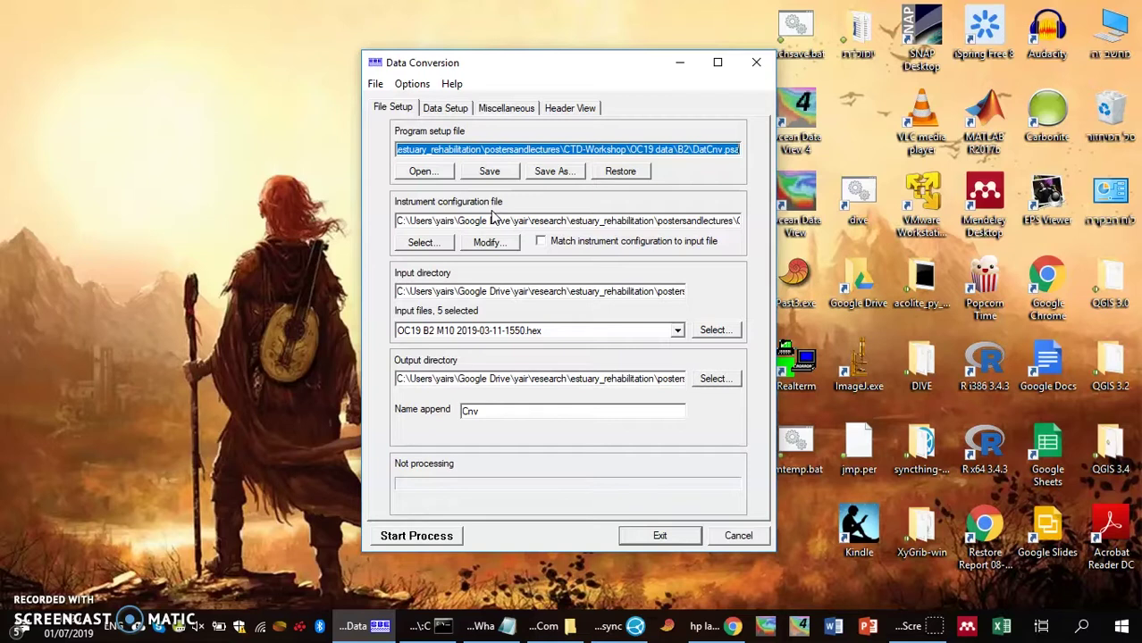
left_click(501, 205)
left_click(540, 242)
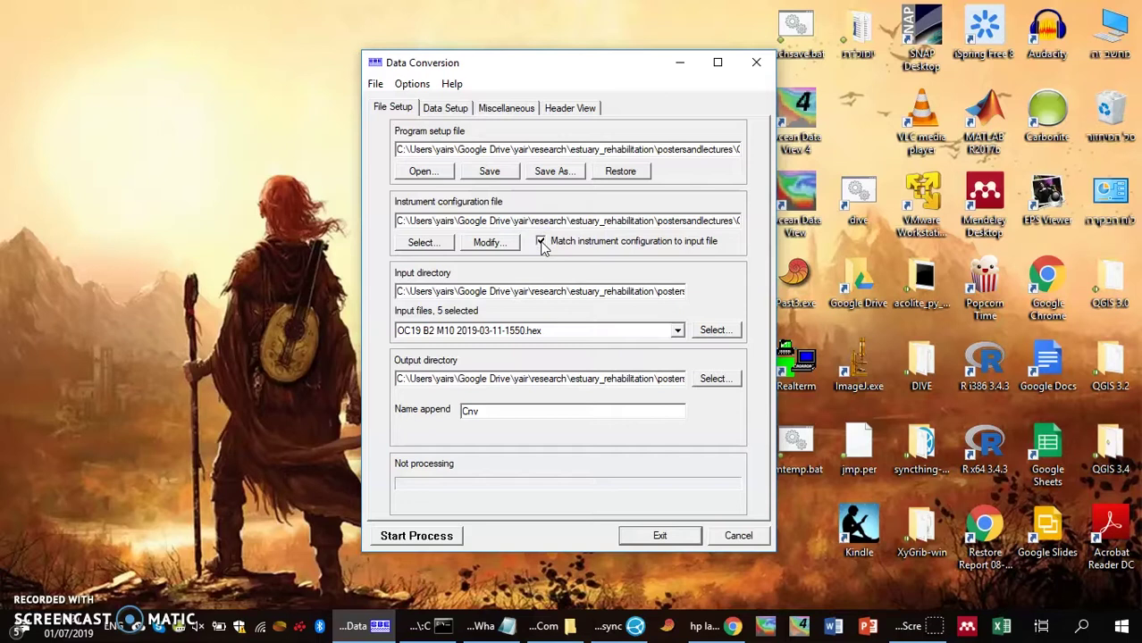
left_click(540, 241)
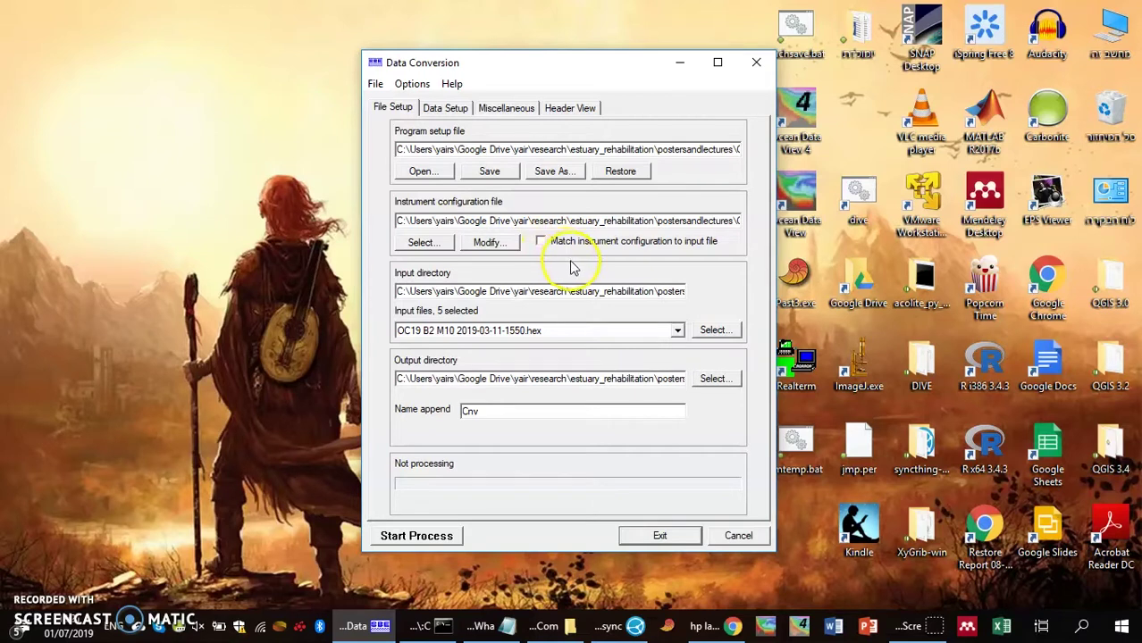
Select all five .hex casts in the B2 folder as input files
left_click(708, 330)
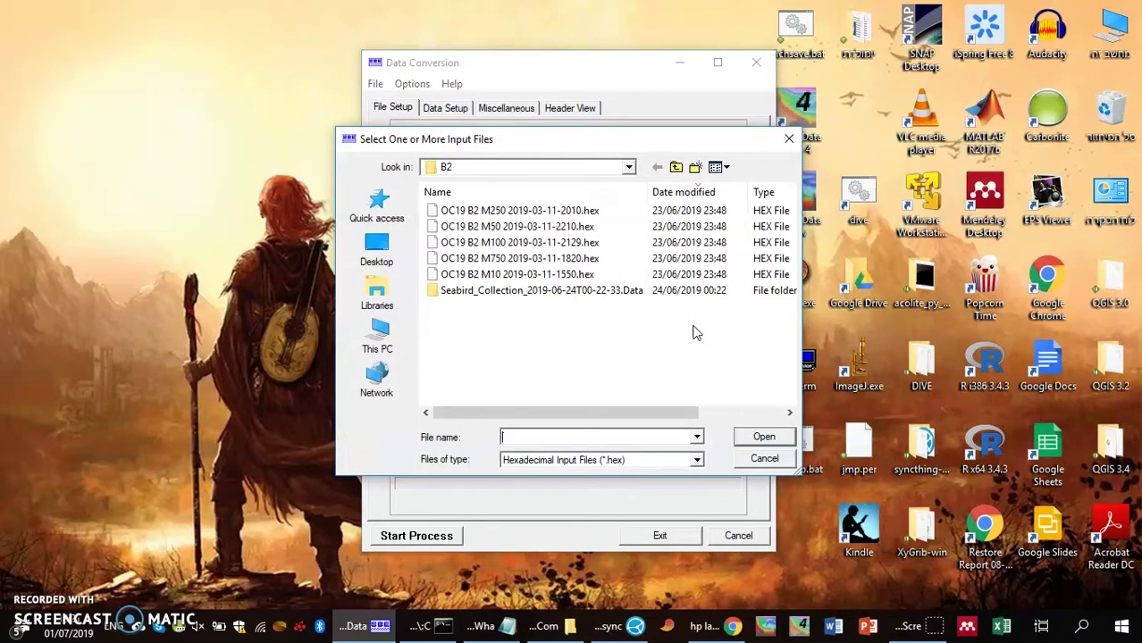
left_click(524, 212)
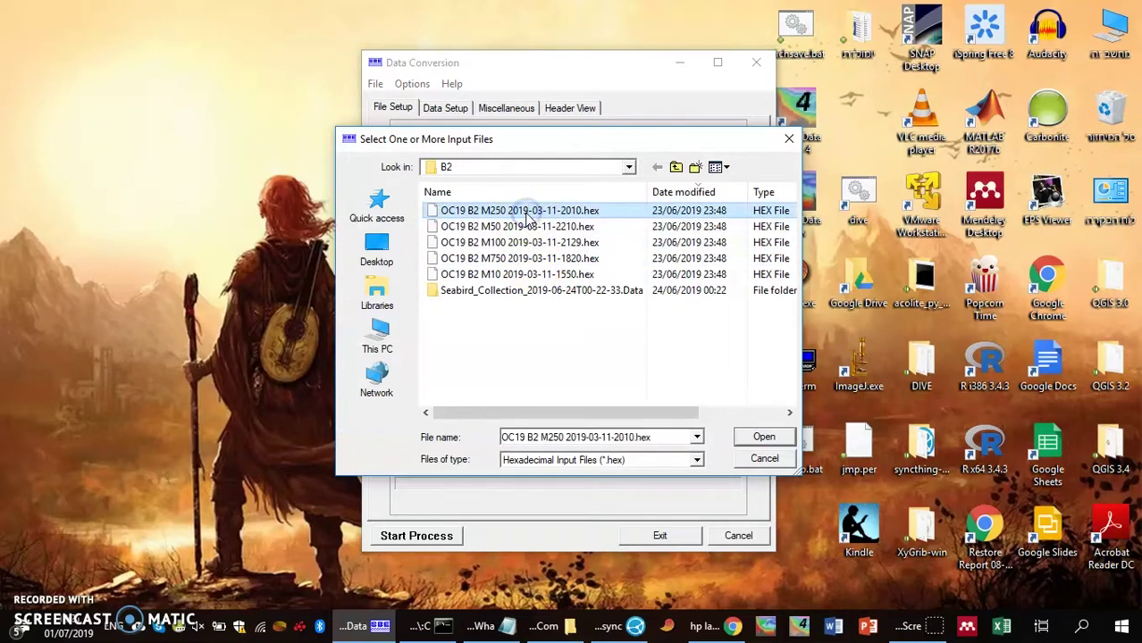
key("shift+Down")
key("shift+Down")
key("shift+Down")
key("shift+Down")
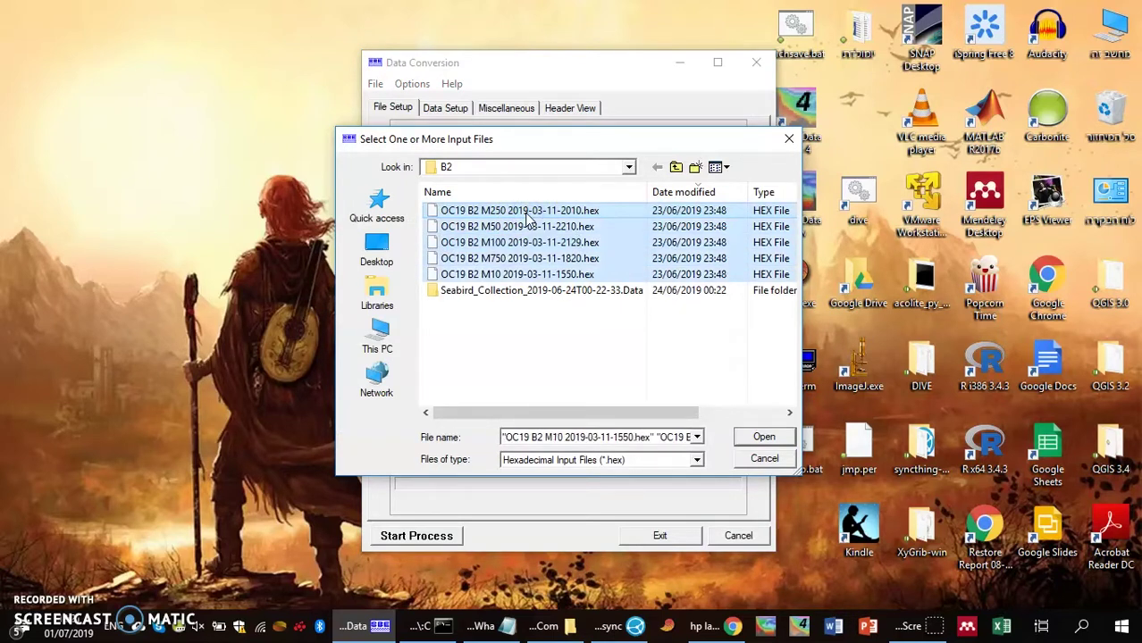
left_click(755, 436)
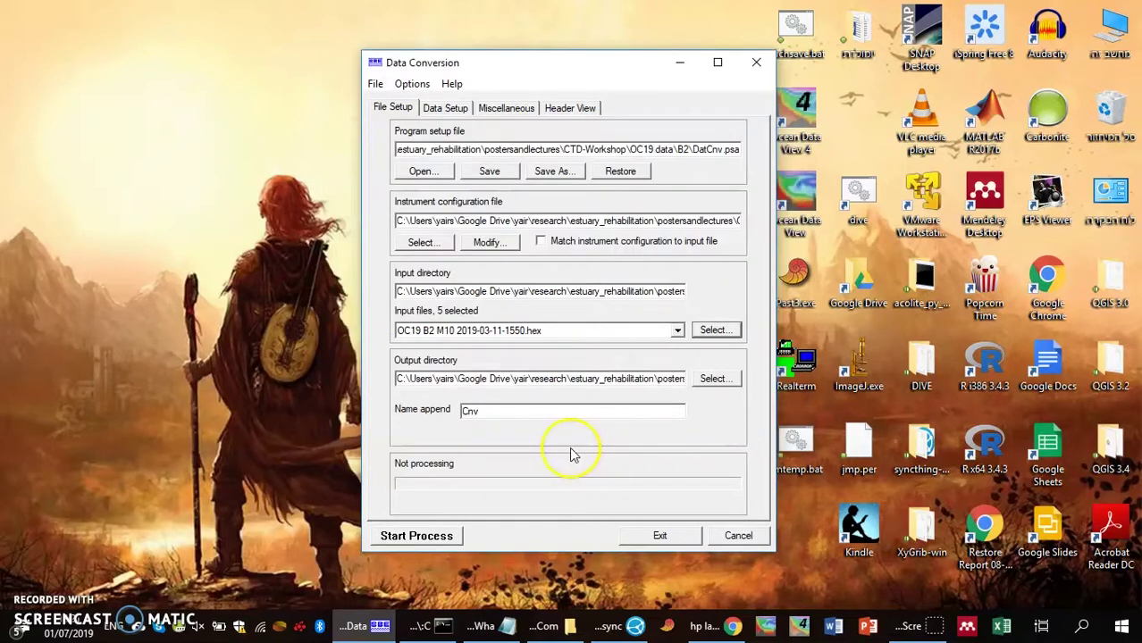
left_click(546, 410)
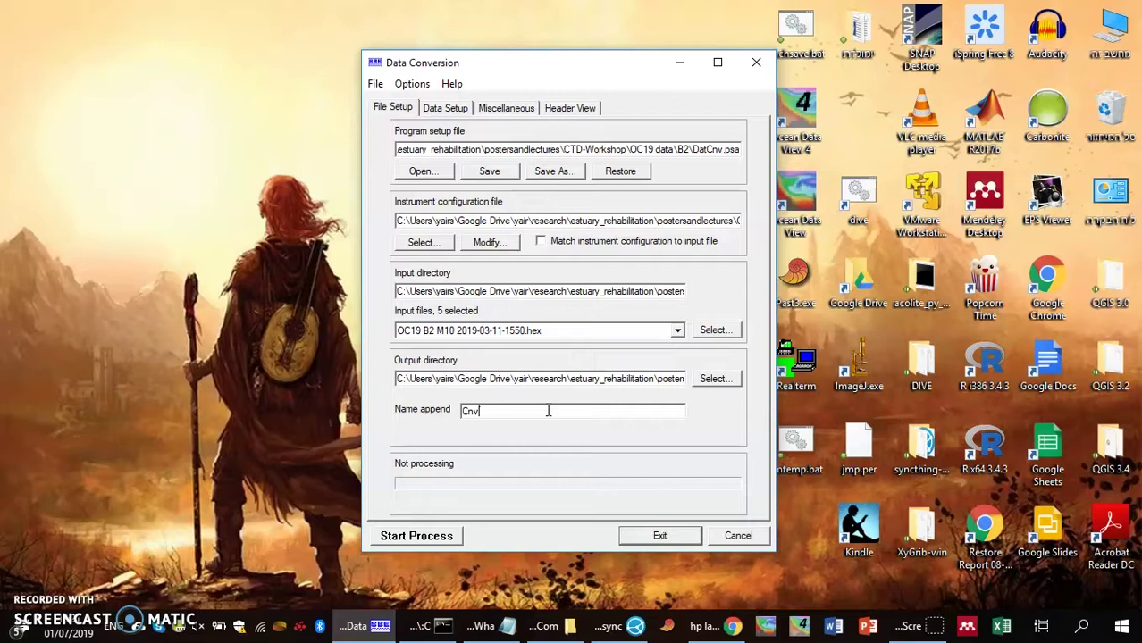
Convert all five casts with Yes to All overwriting, then exit toward the DatCnv.psa save prompt
left_click(422, 539)
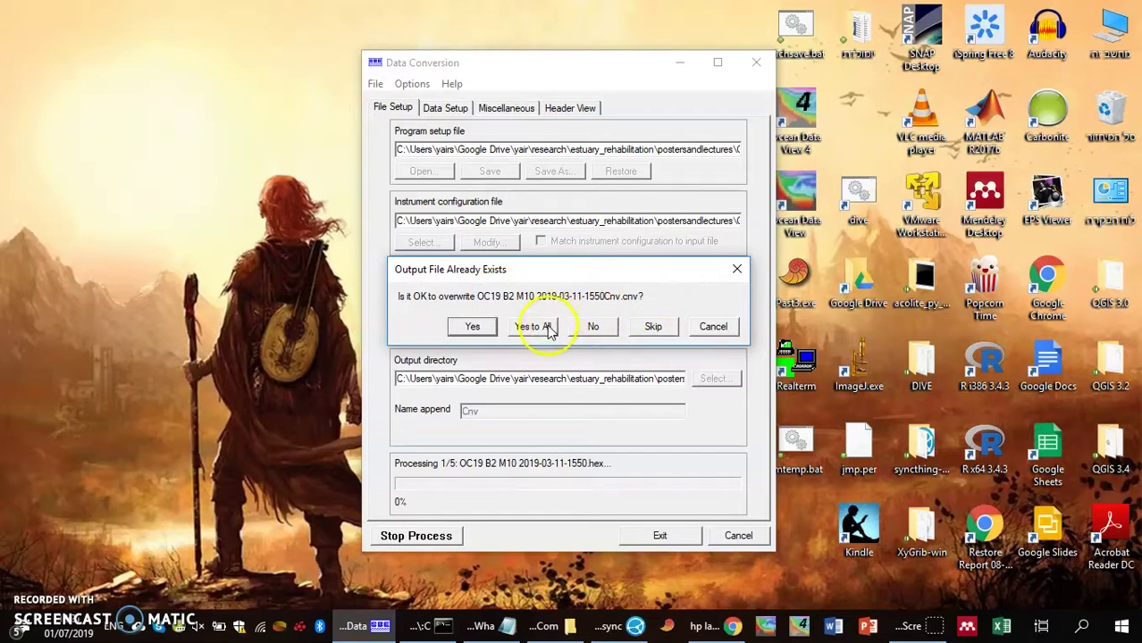
left_click(554, 327)
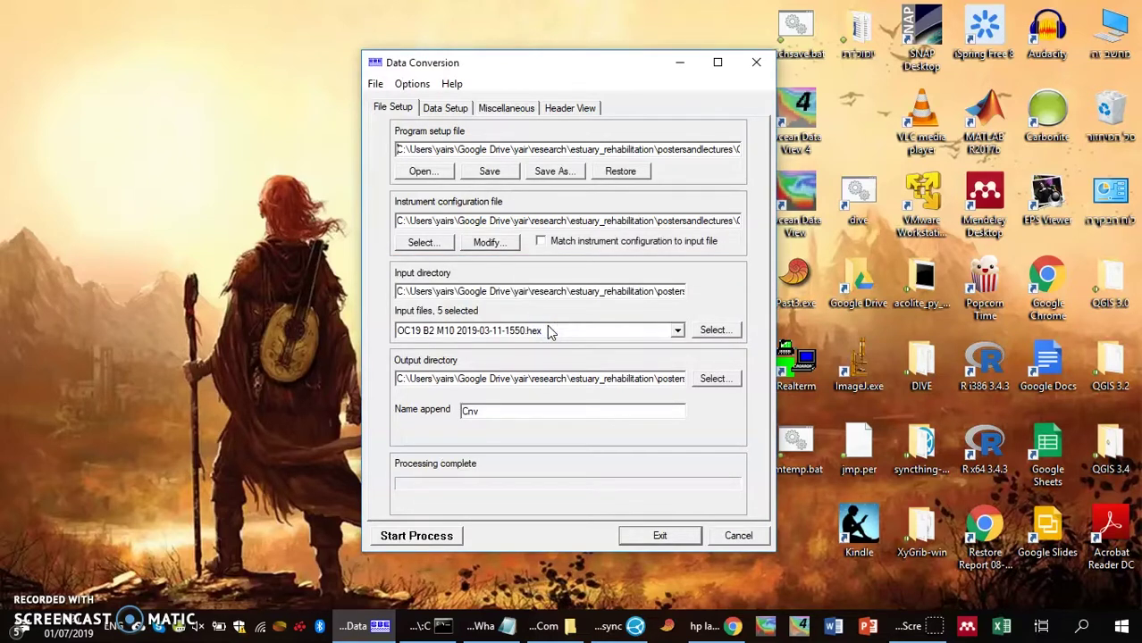
left_click(633, 532)
left_click(633, 534)
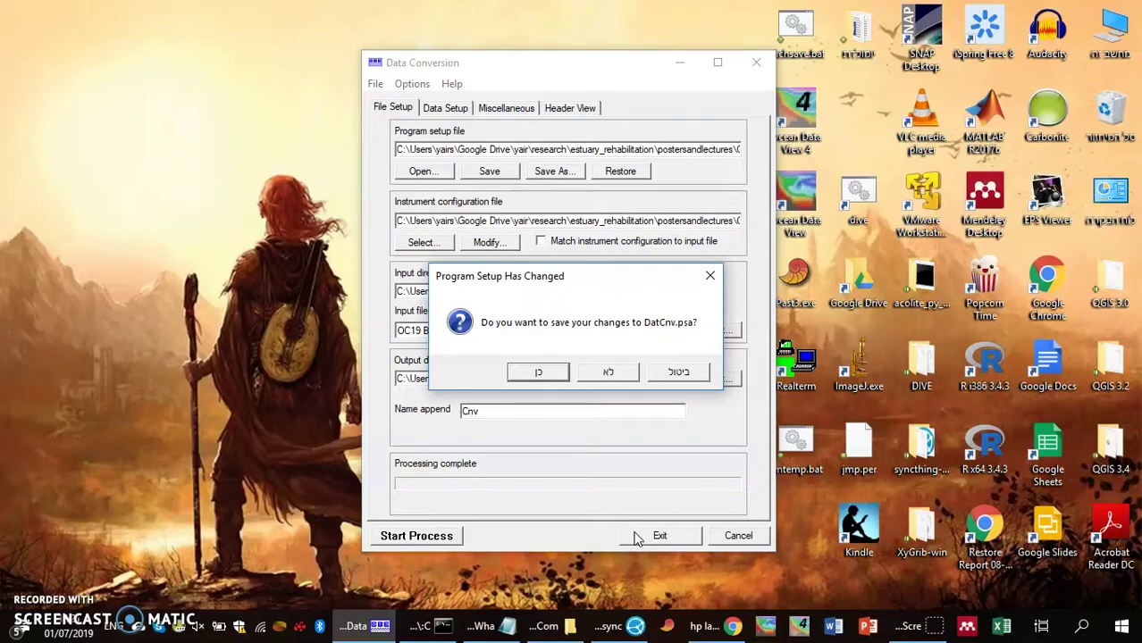
left_click(627, 402)
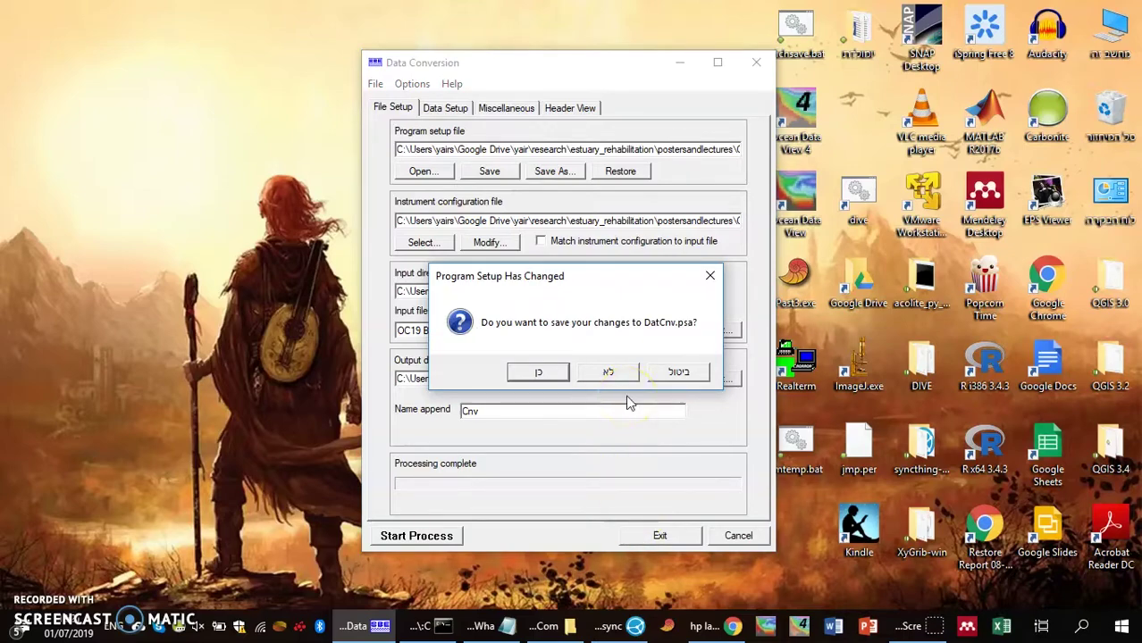